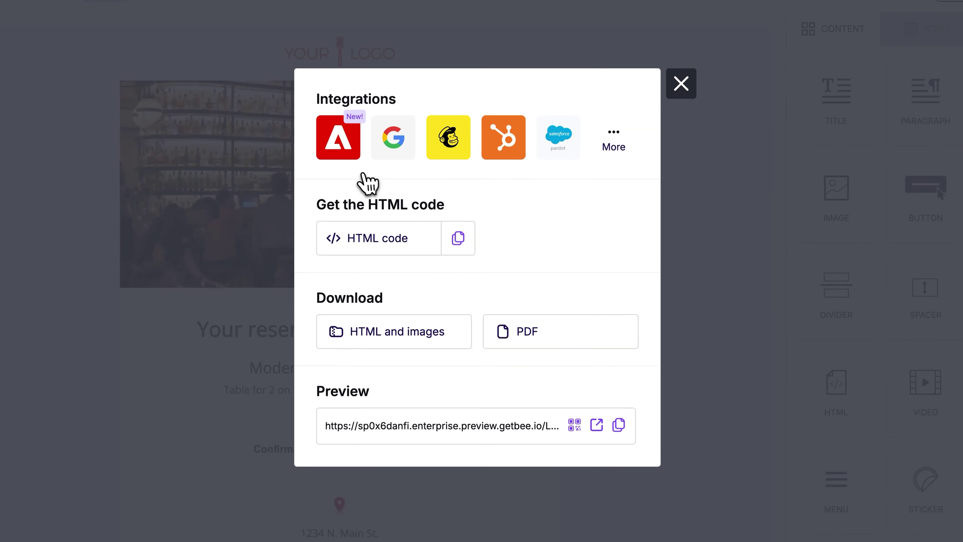
- Review the Marketo Engage connection form offered in the email's export options, and close both the form and the export options
left_click(352, 151)
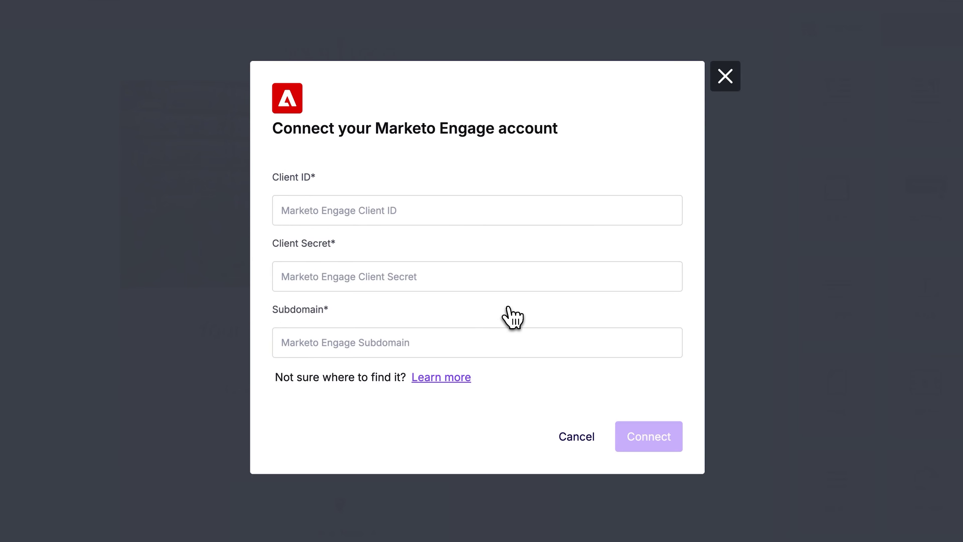
left_click(725, 77)
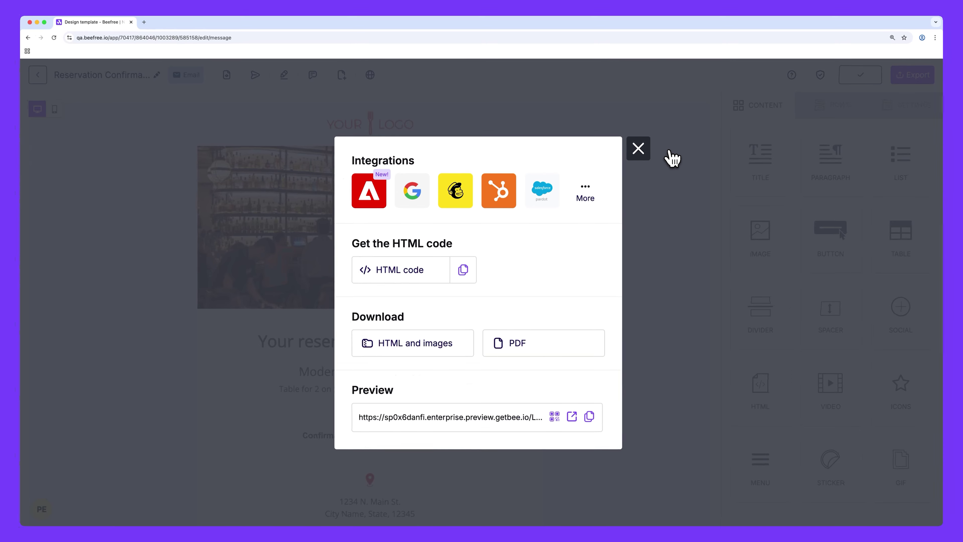
left_click(639, 149)
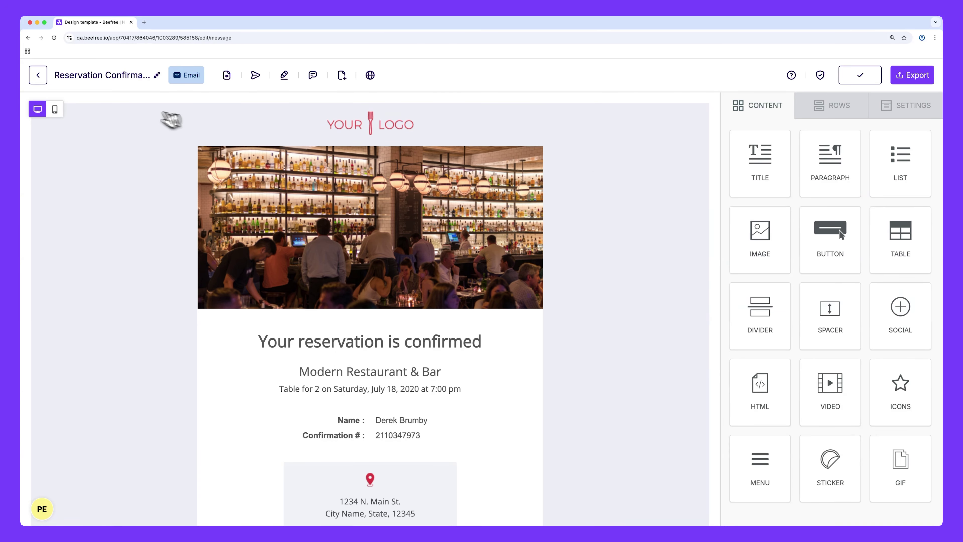
- Leave the email editor for the projects overview and open the Marketo Engage connection form among the connectors in the workspace settings
left_click(41, 81)
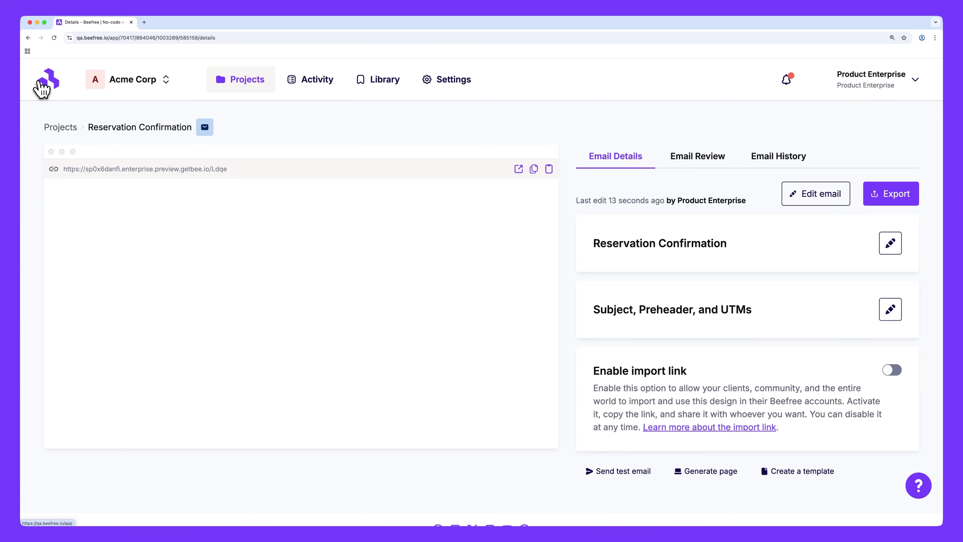
left_click(241, 92)
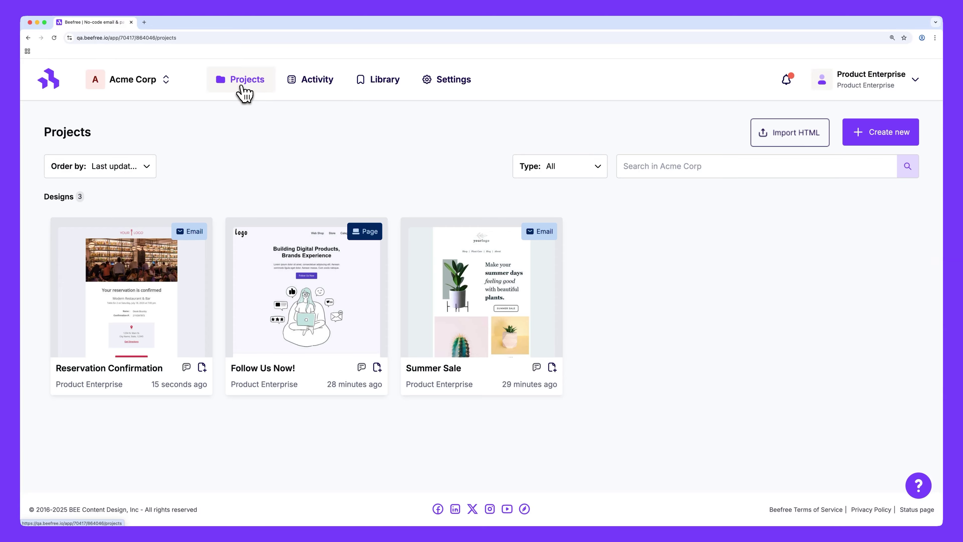
left_click(443, 90)
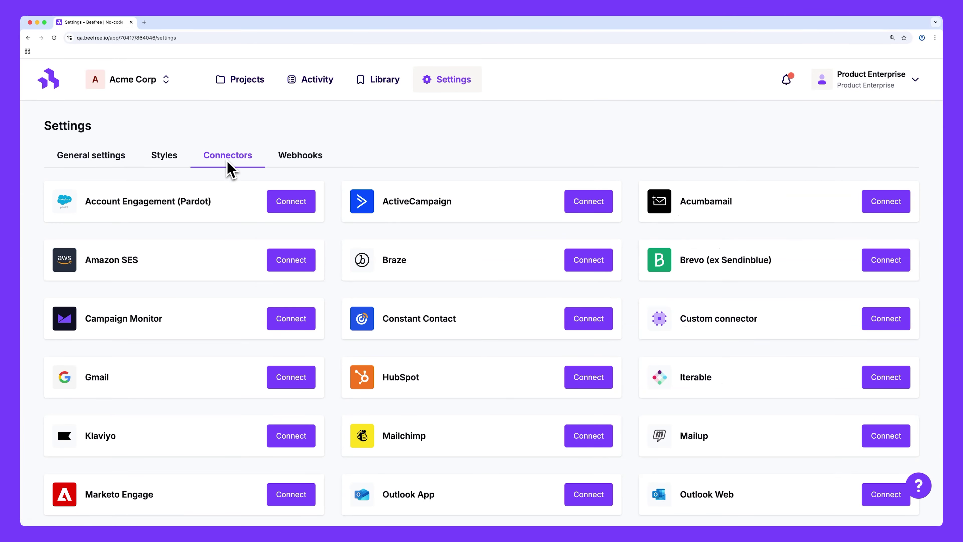
scroll(231, 170, "down", 3)
scroll(230, 170, "down", 1)
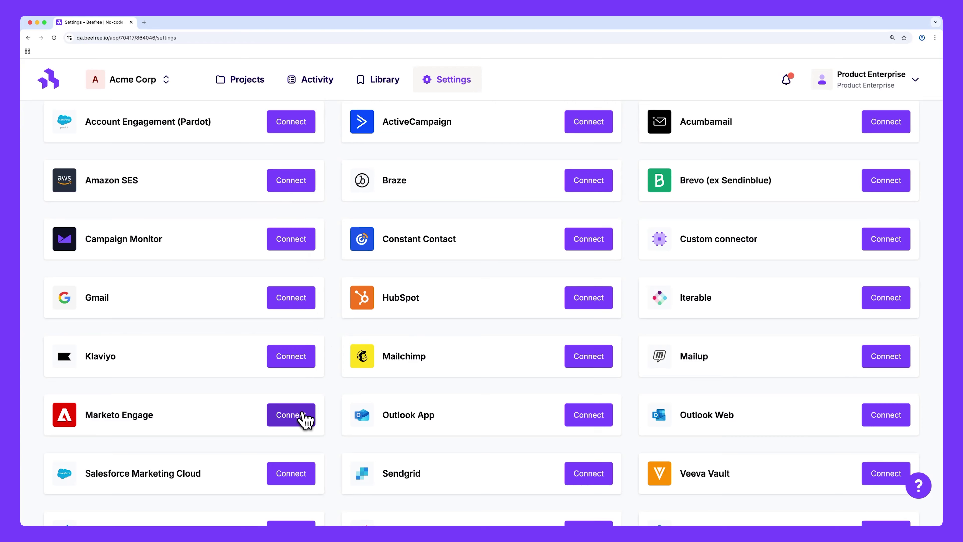
left_click(301, 418)
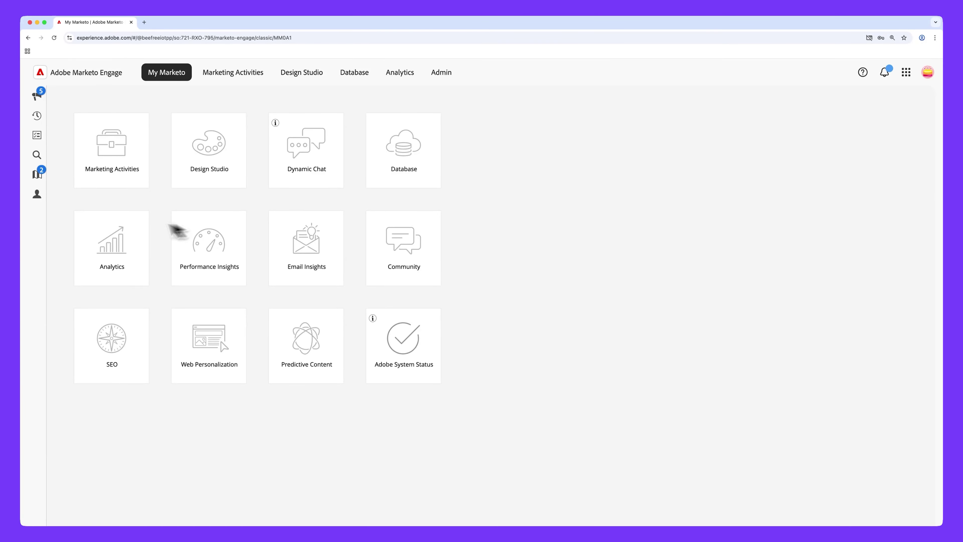
- Switch to Adobe Marketo Engage and open the LaunchPoint installed services under Integration in the admin area
left_click(37, 195)
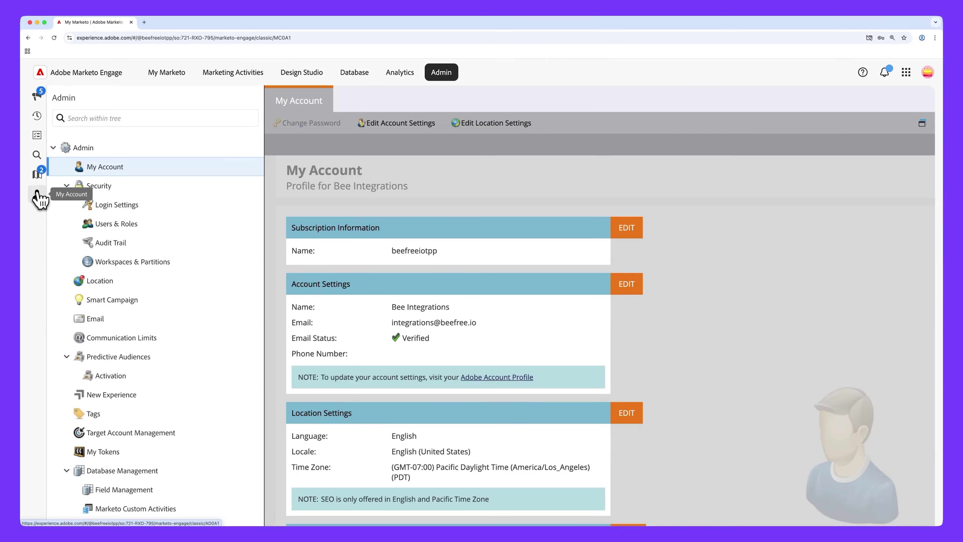
left_click(85, 149)
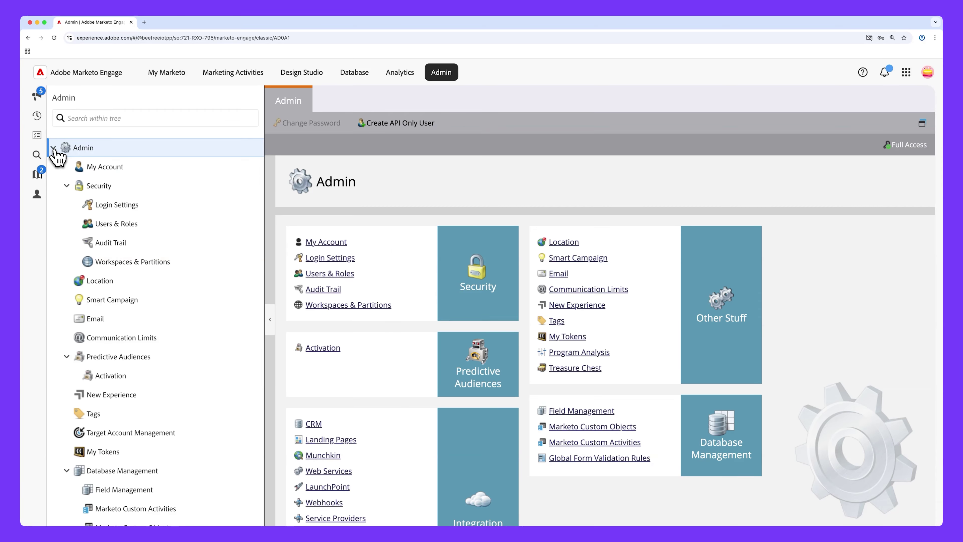
left_click(67, 186)
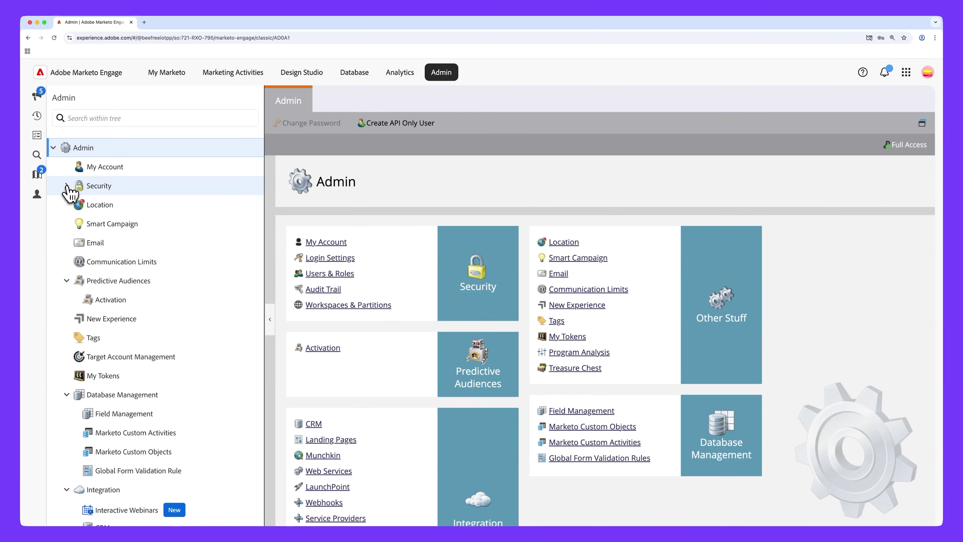
left_click(68, 281)
left_click(66, 375)
scroll(107, 326, "down", 2)
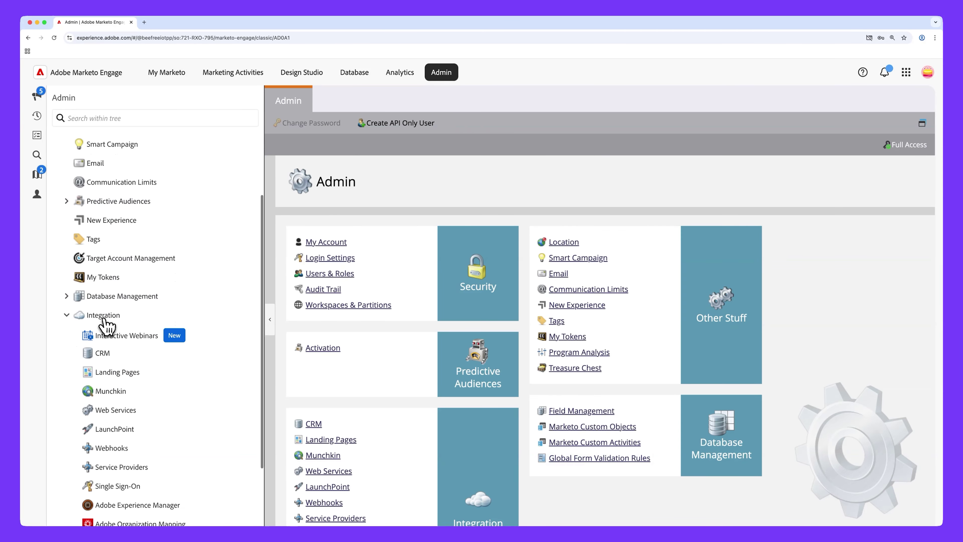
scroll(109, 324, "down", 2)
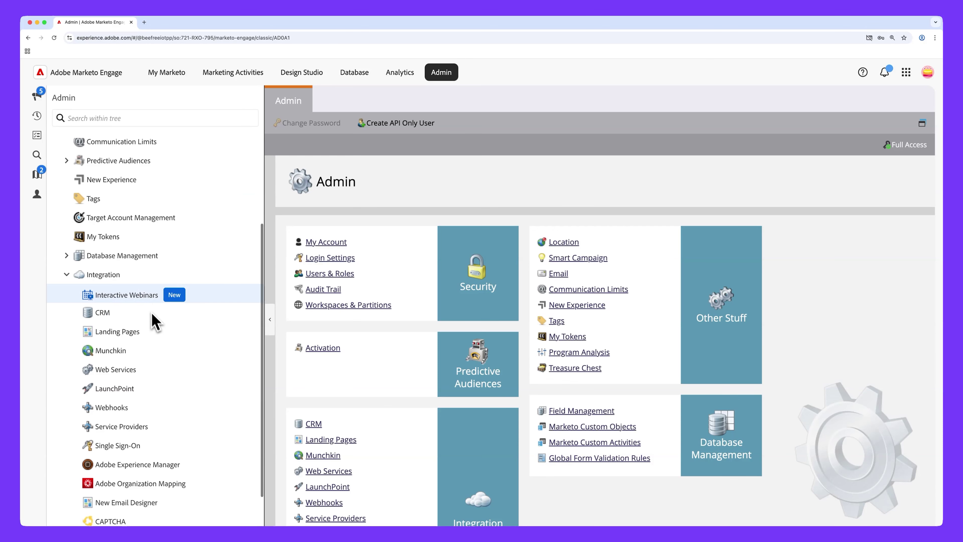
scroll(143, 368, "down", 1)
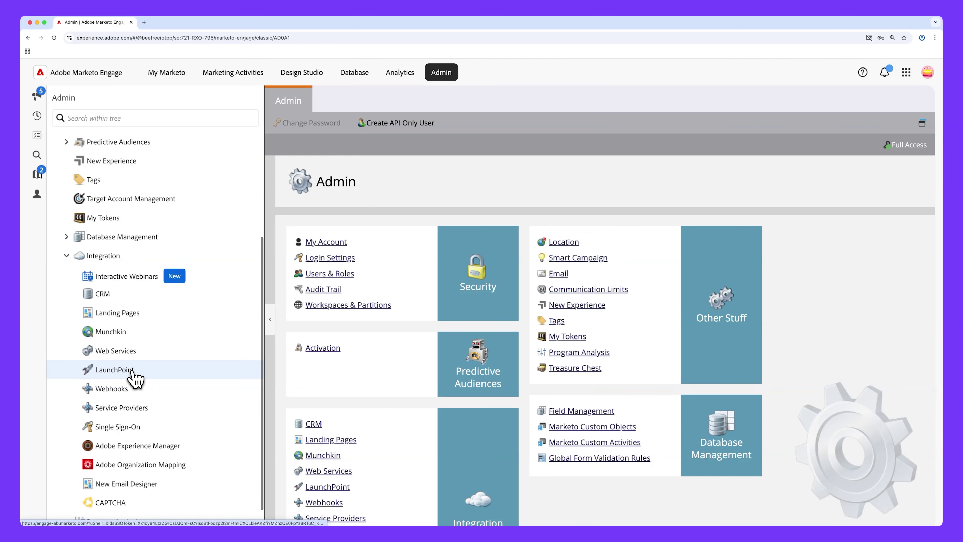
left_click(154, 373)
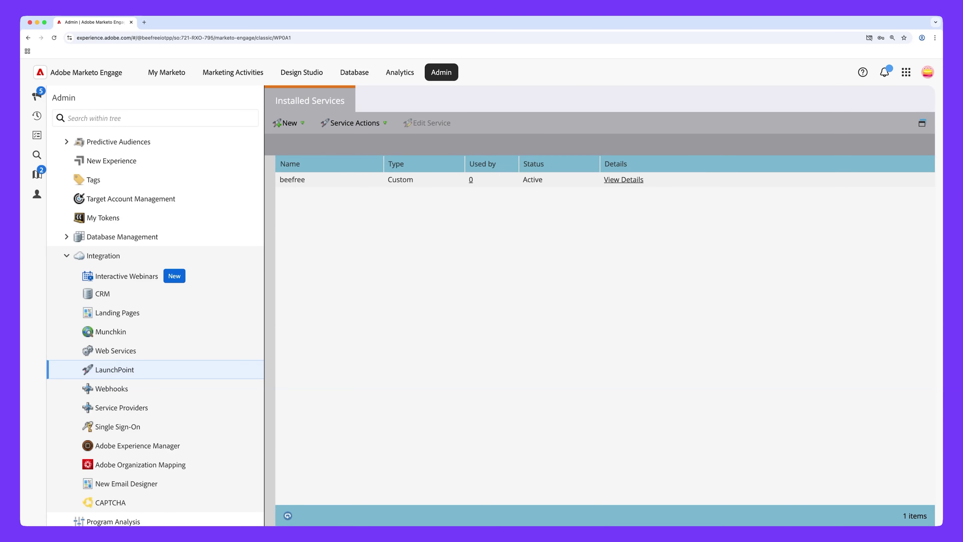
- View the details of the installed beefree service to find its client ID and client secret, and close the details
left_click(489, 184)
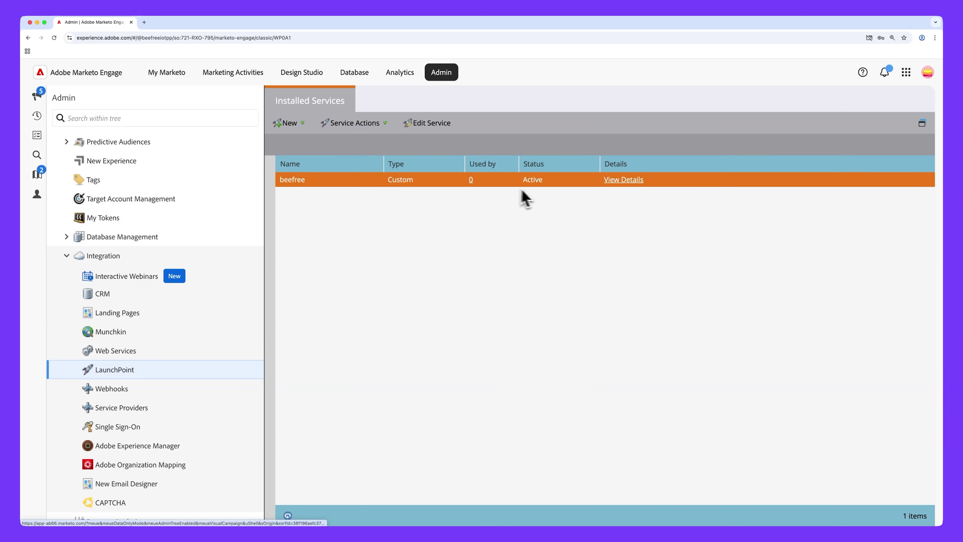
left_click(612, 185)
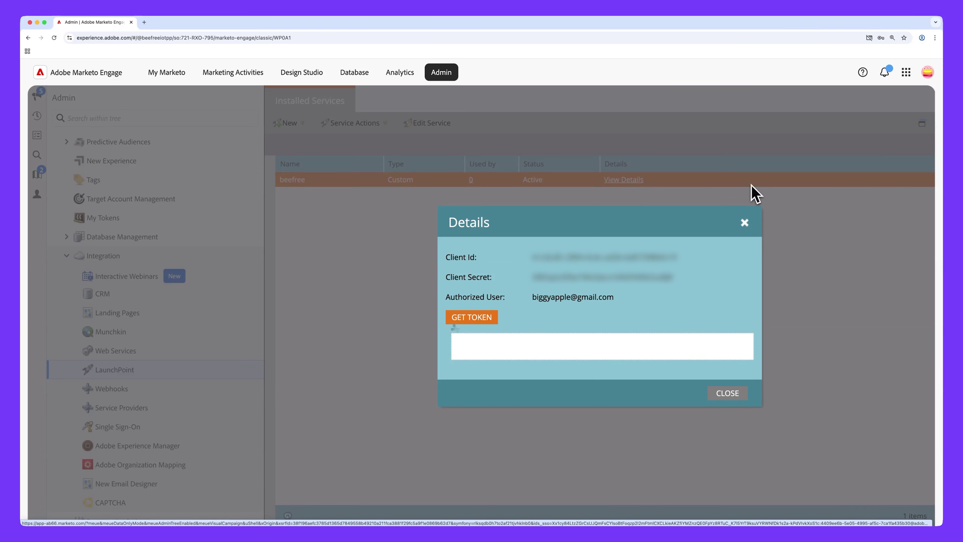
left_click(745, 223)
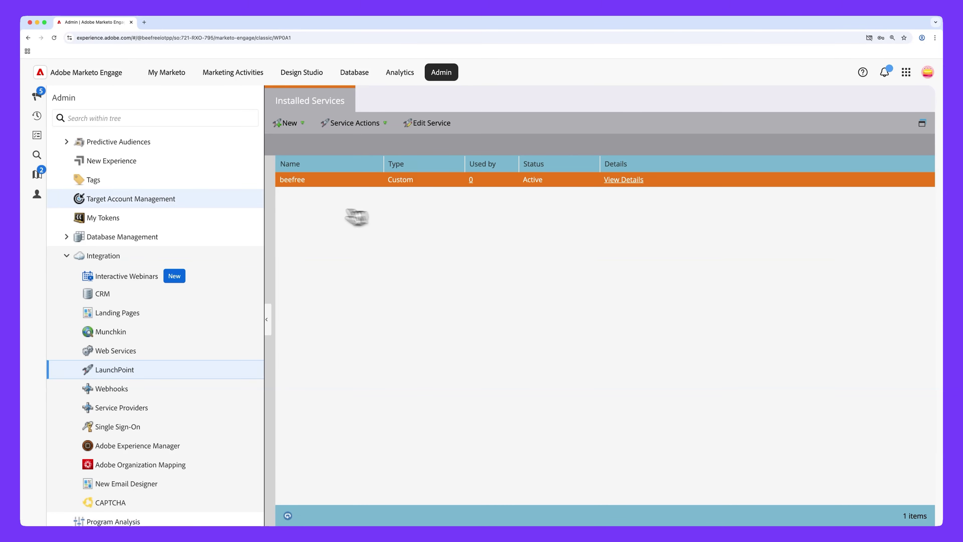
- Open the Web Services integration page in the admin area and highlight the subdomain in the REST API endpoint
scroll(243, 211, "up", 5)
left_click(54, 148)
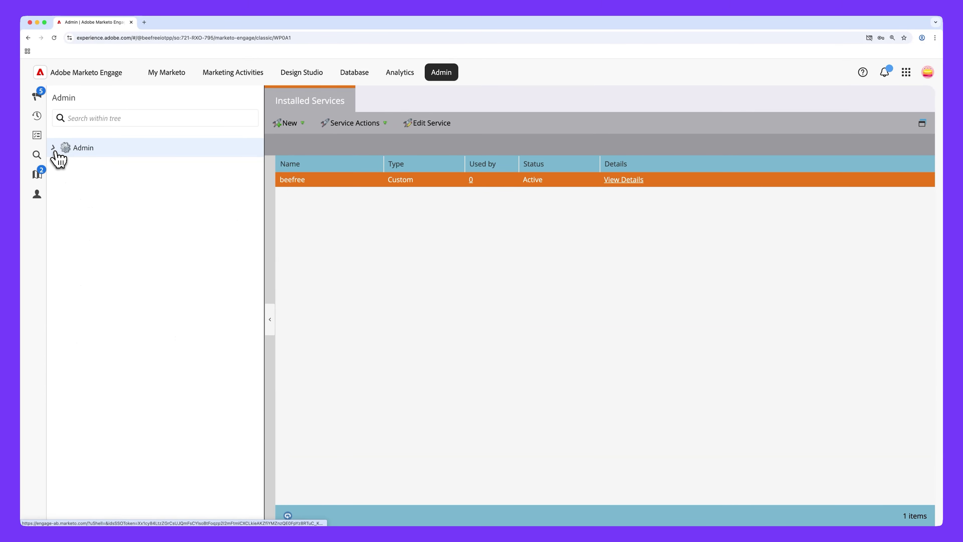
left_click(53, 148)
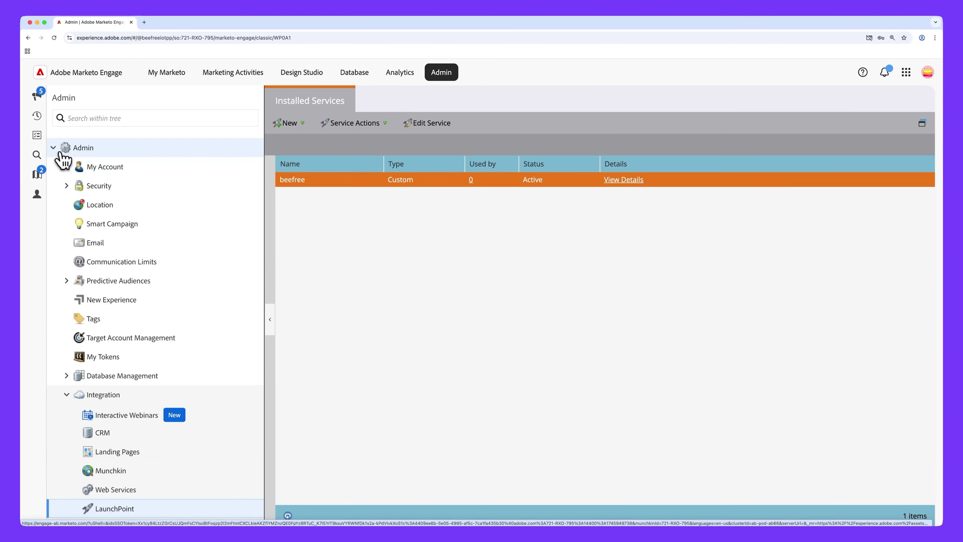
scroll(123, 274, "down", 4)
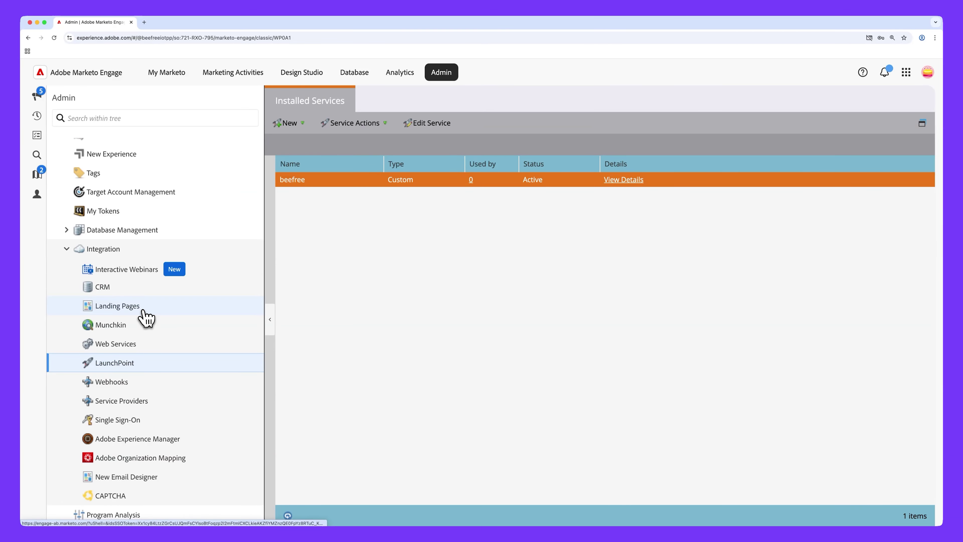
left_click(134, 346)
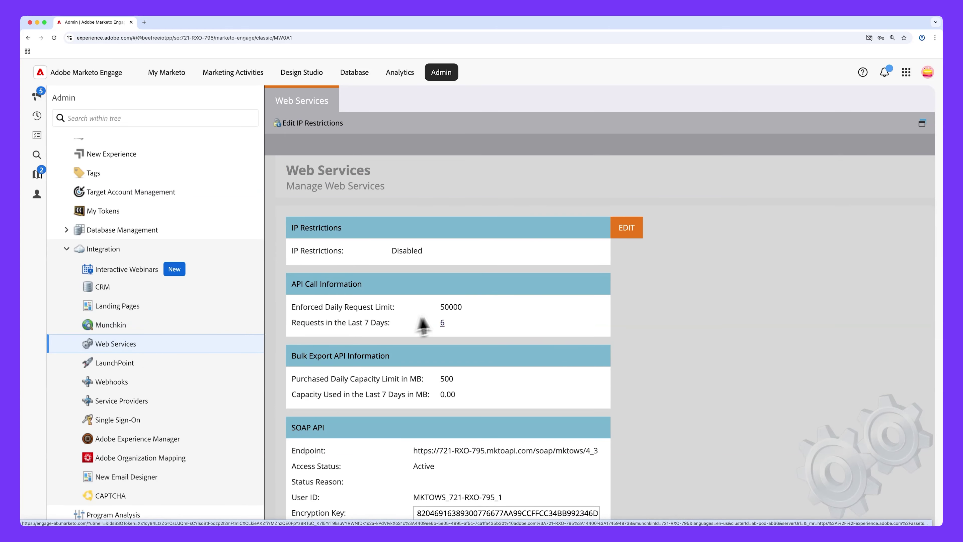
scroll(478, 321, "down", 5)
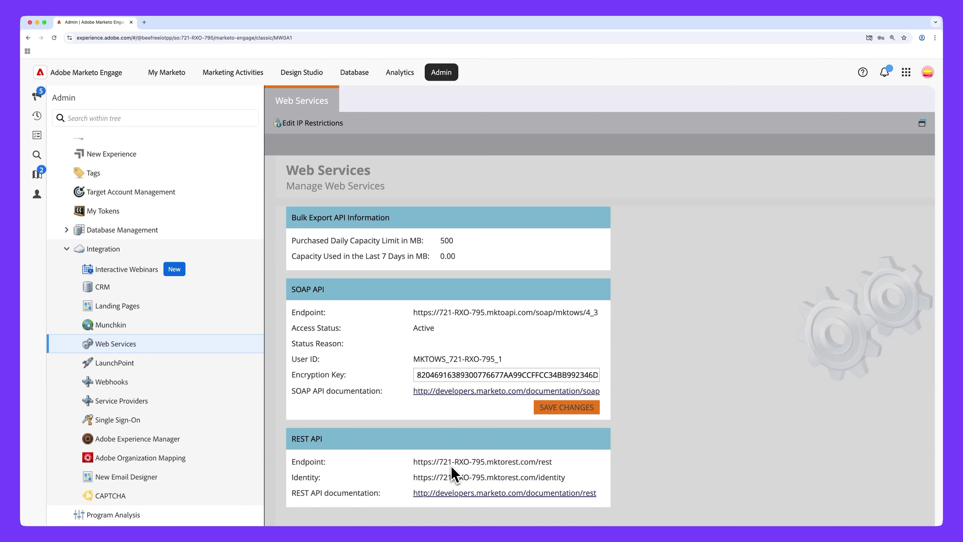
left_click_drag(440, 463, 487, 465)
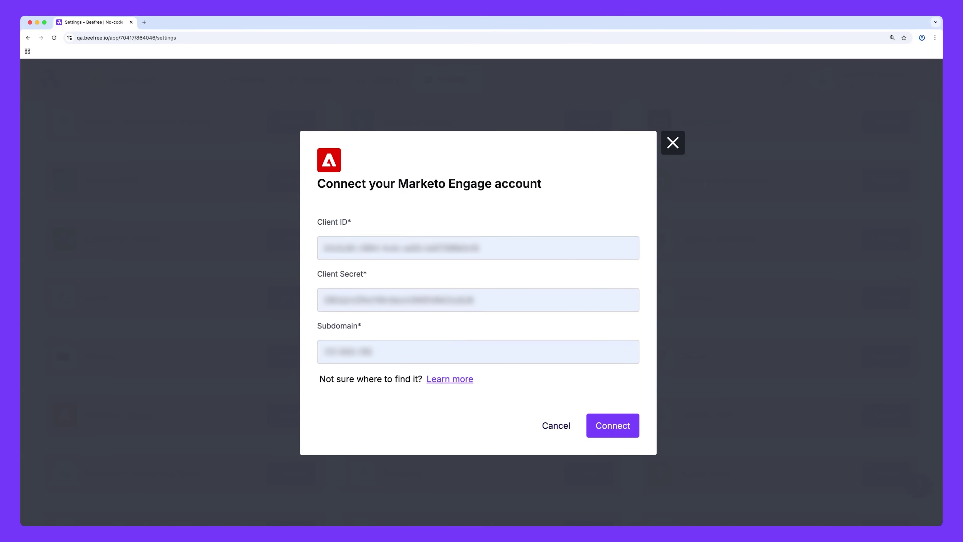
- Switch back to Beefree and connect the Marketo Engage account with the filled-in client ID, client secret and subdomain
left_click(635, 435)
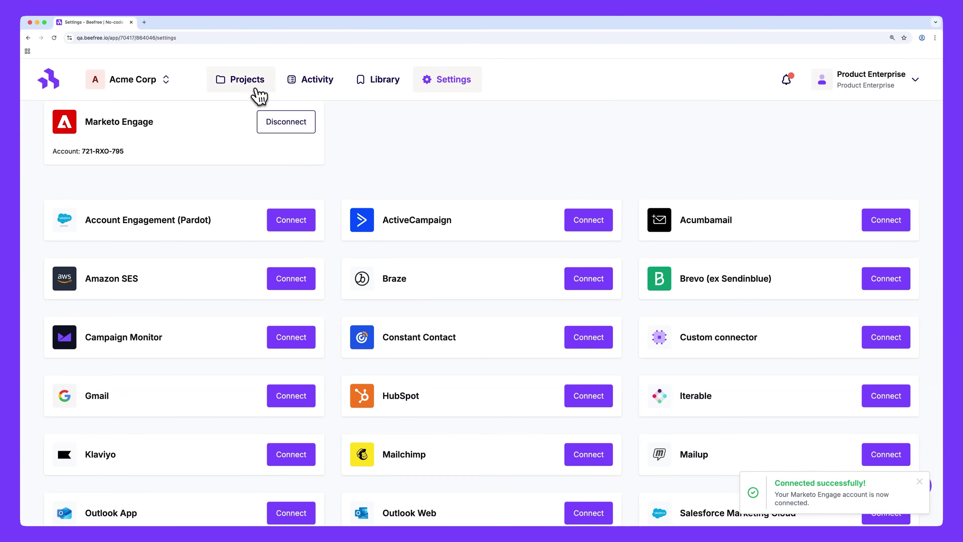
- Return to the projects and open the Reservation Confirmation email for editing
left_click(253, 86)
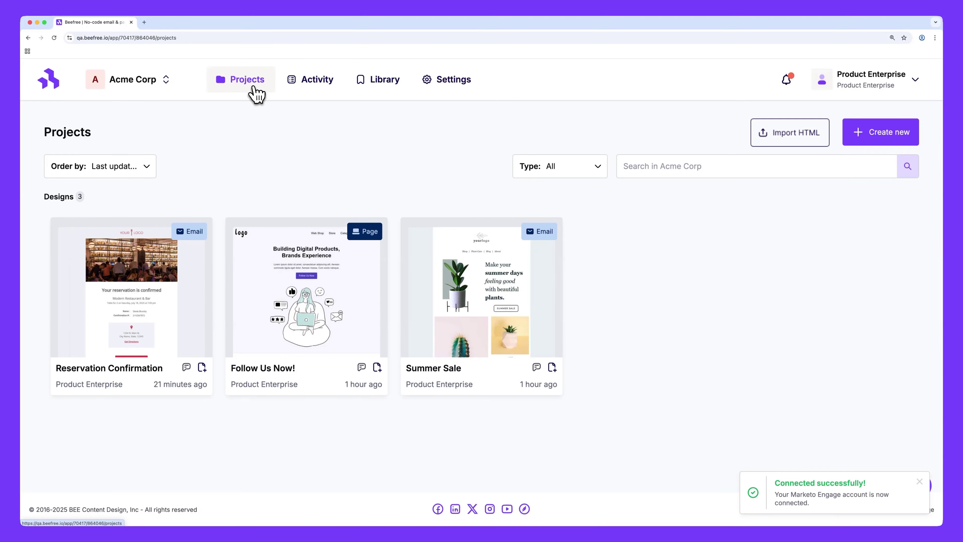
mouse_move(366, 299)
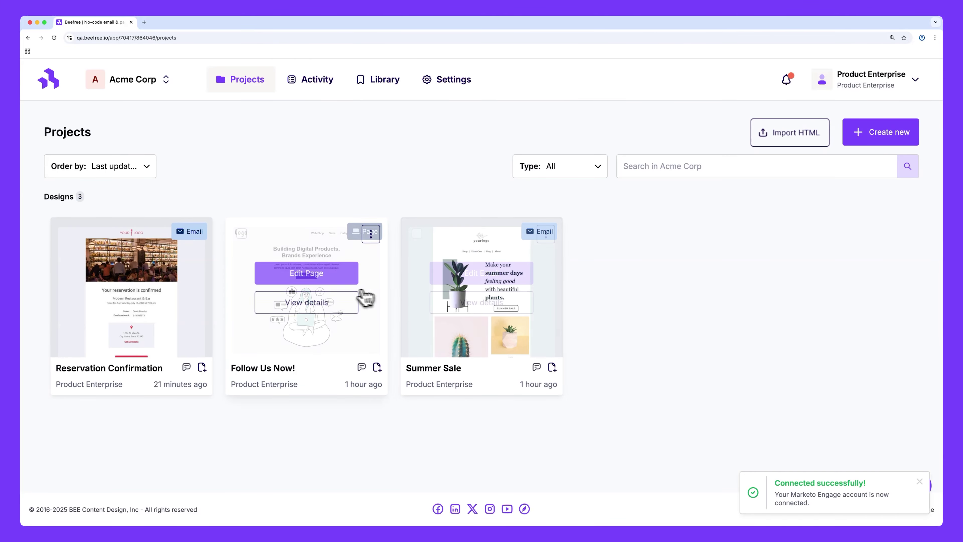
mouse_move(214, 299)
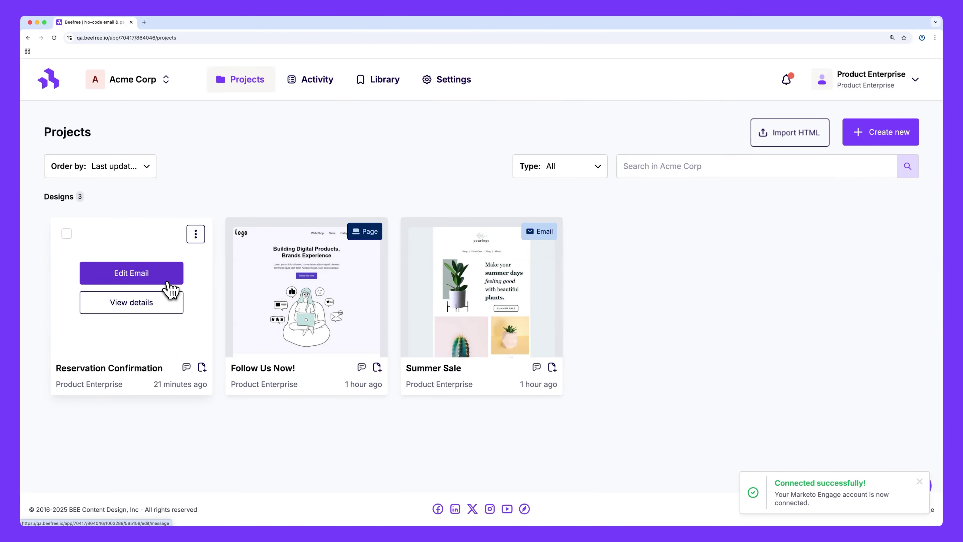
left_click(168, 283)
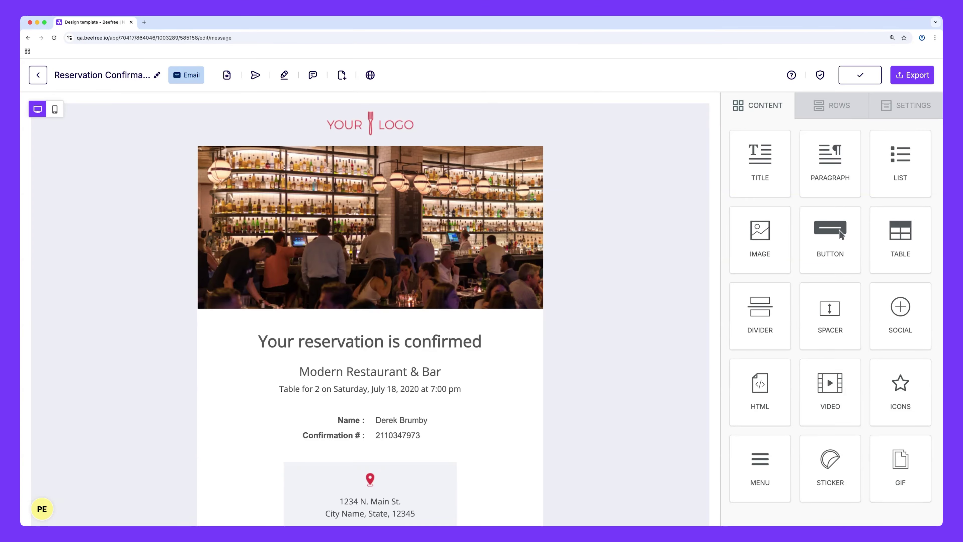
- Export the email to Marketo Engage as a template, with the option to create an email along with the template switched on
left_click(899, 81)
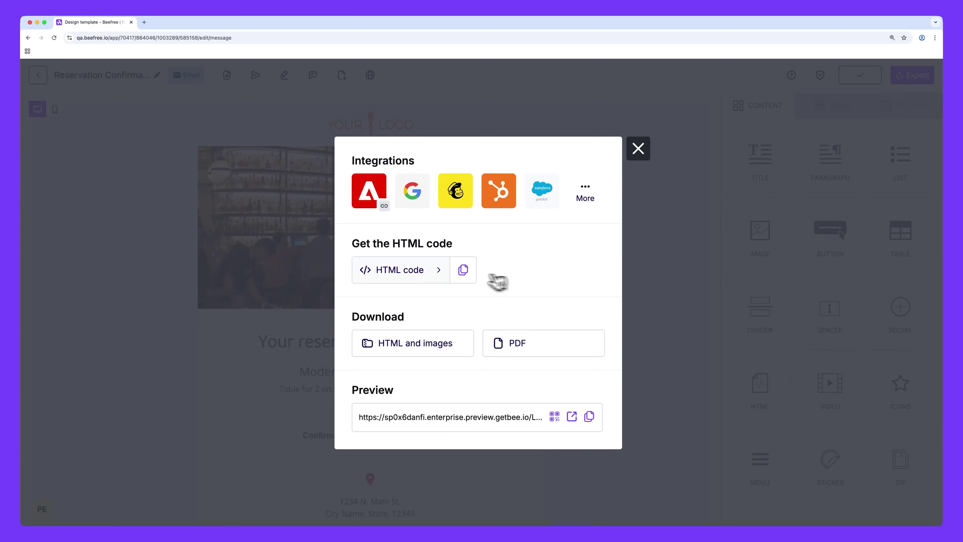
left_click(379, 207)
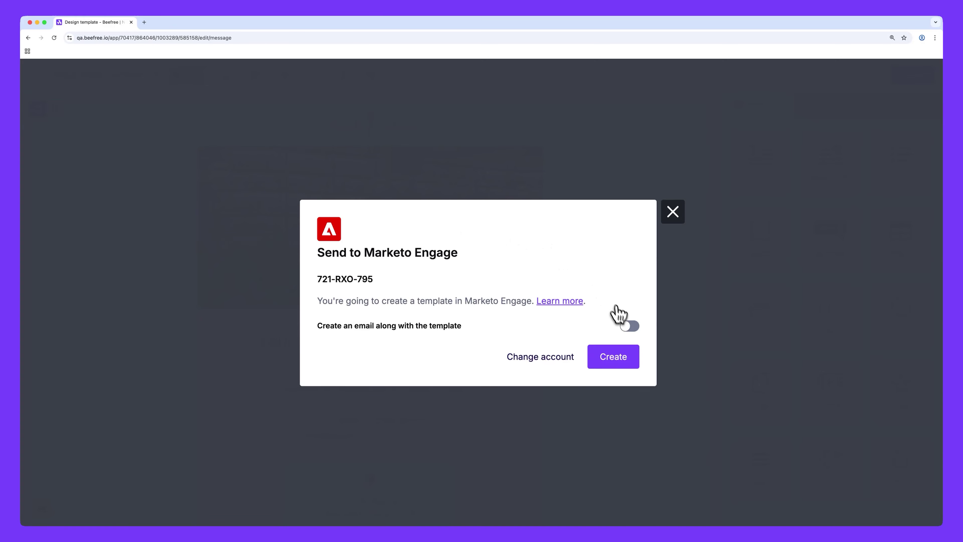
left_click(628, 326)
left_click(621, 365)
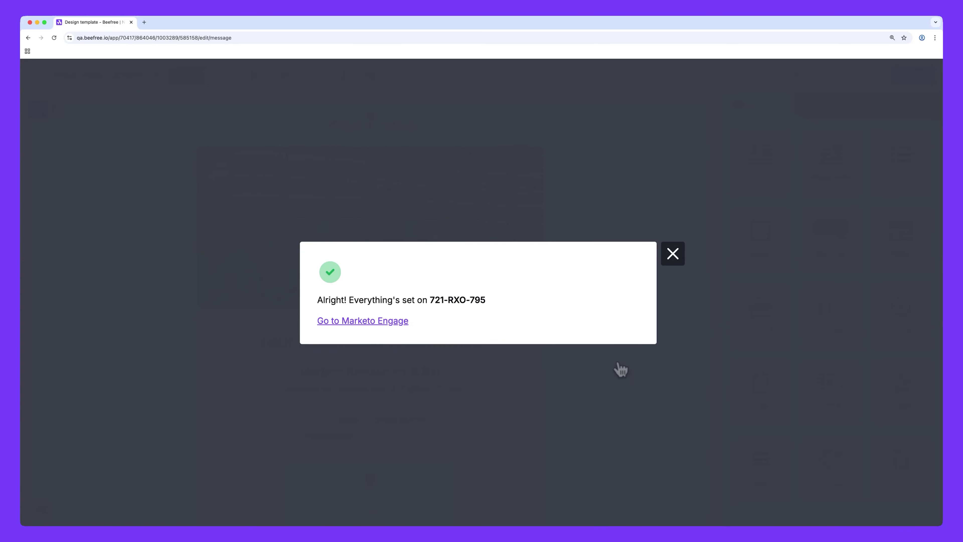
- Go to Marketo Engage from the export confirmation and examine the Reservation confirmation template in the Email Templates folder and its available actions
left_click(383, 329)
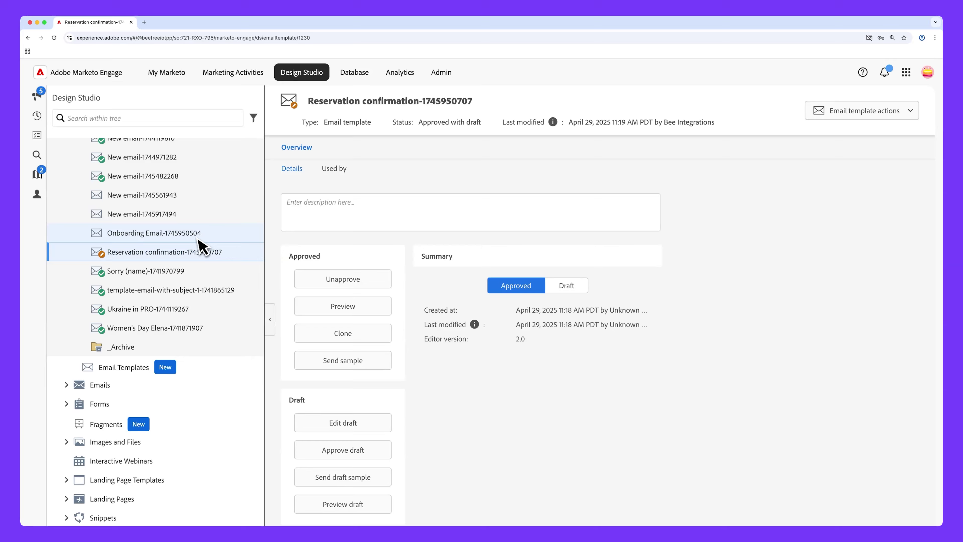
scroll(235, 188, "up", 20)
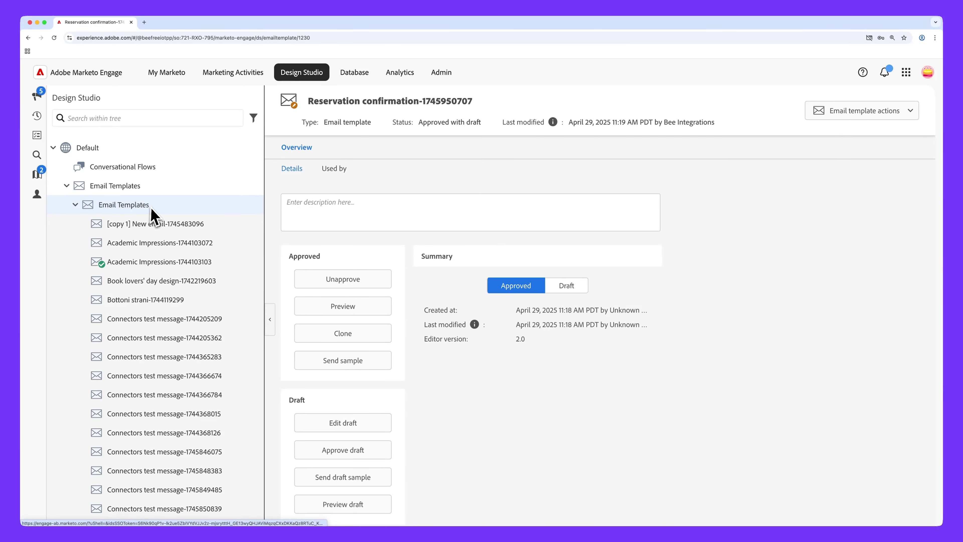
scroll(198, 211, "down", 2)
scroll(198, 210, "down", 20)
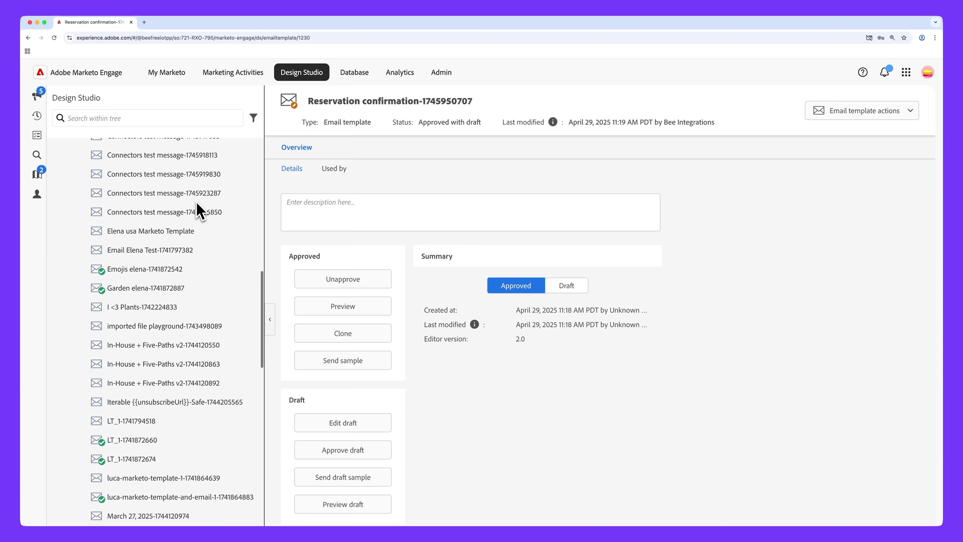
scroll(199, 210, "down", 9)
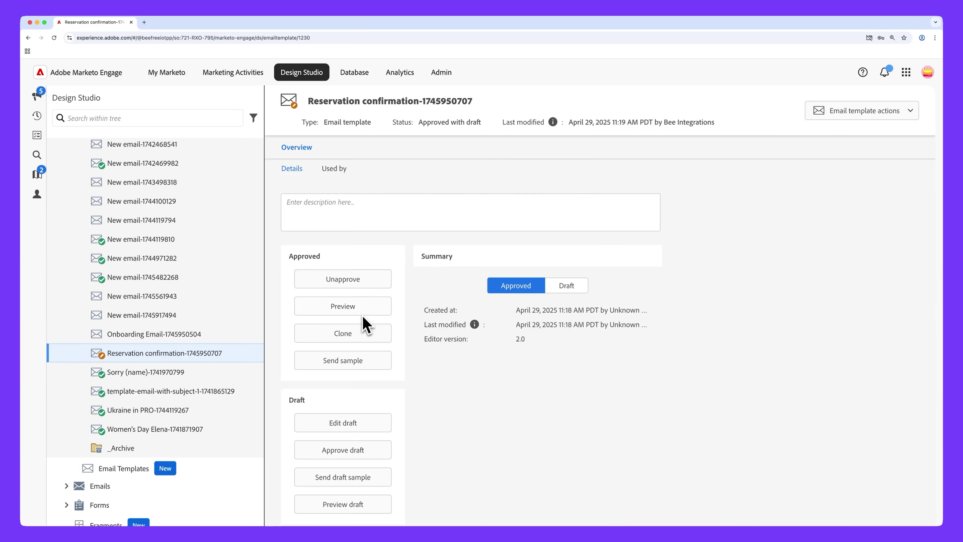
left_click(872, 115)
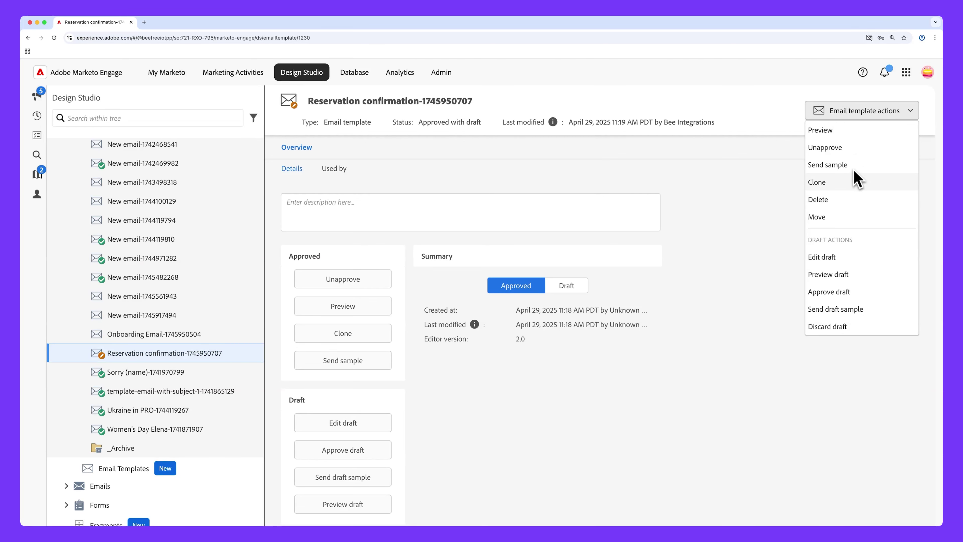
left_click(683, 398)
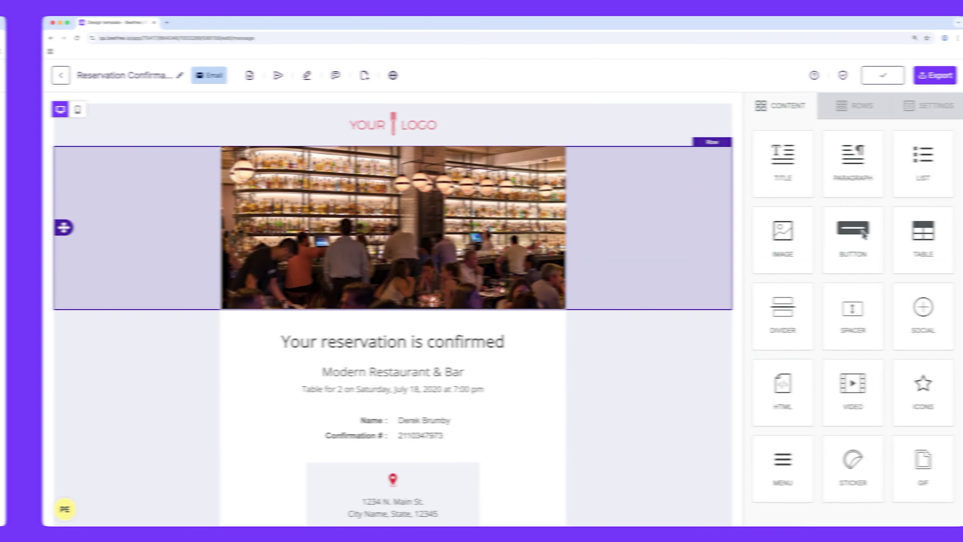
scroll(614, 291, "down", 8)
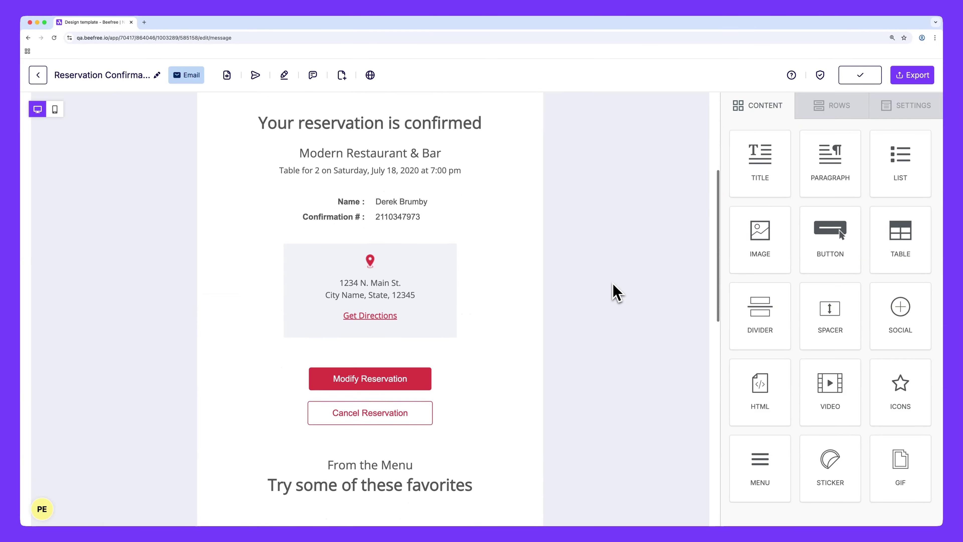
left_click(423, 297)
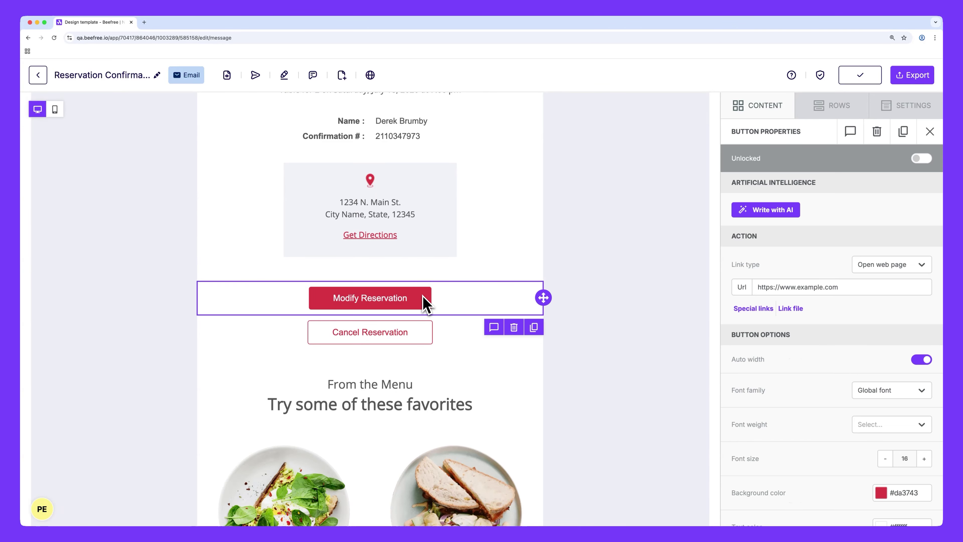
triple_click(815, 291)
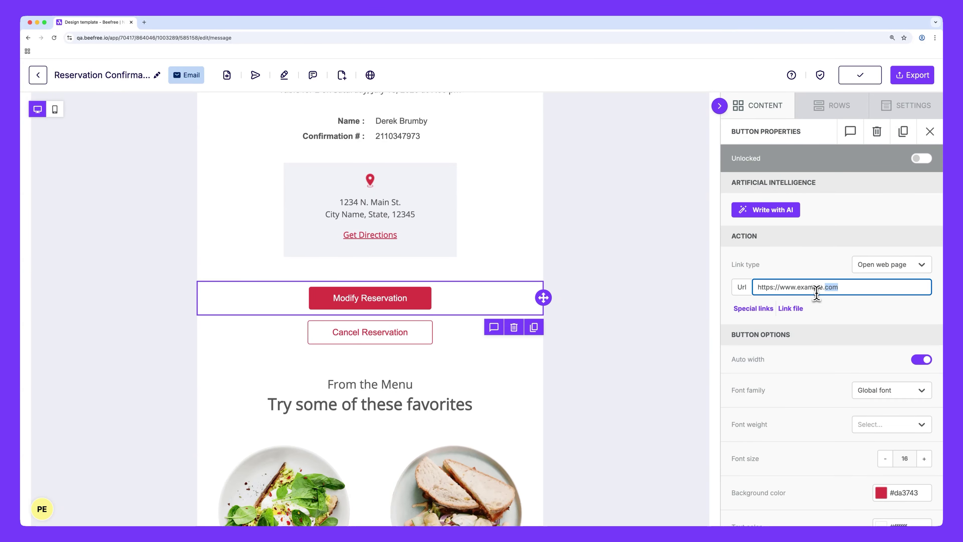
type("www.e")
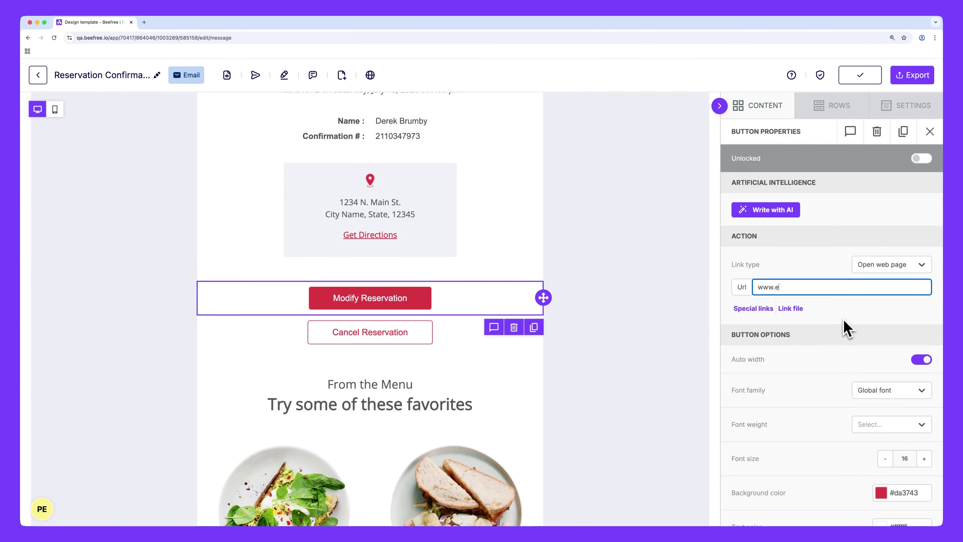
type("xample.com/1")
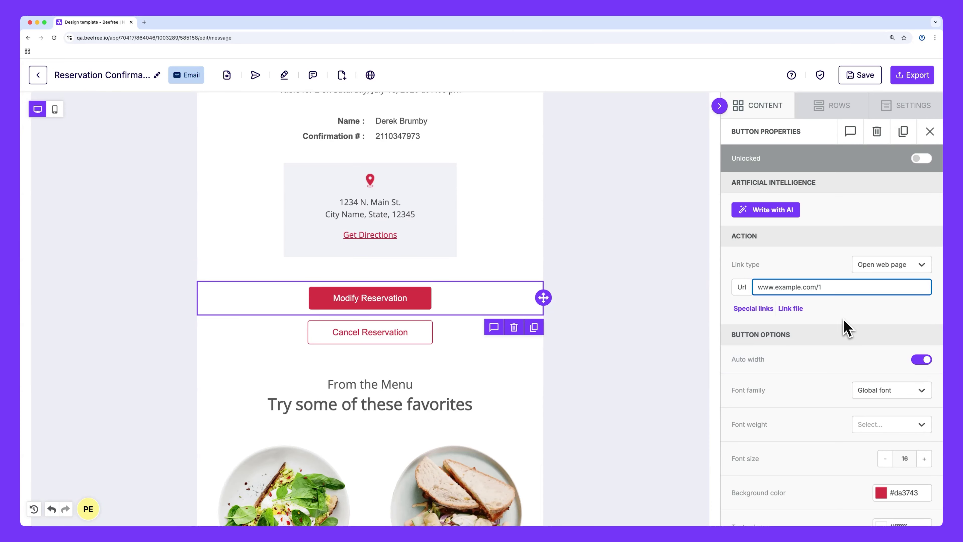
left_click(856, 80)
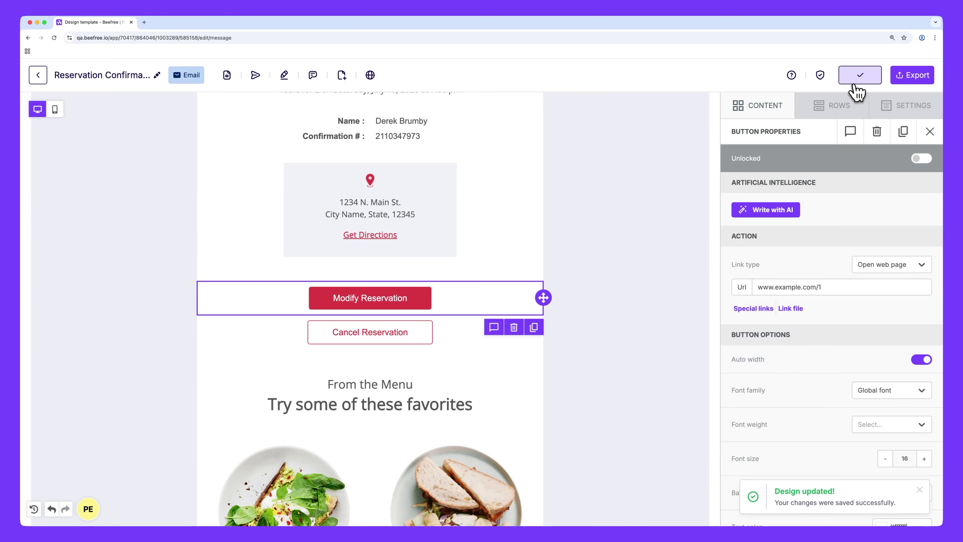
- Export the edited design to Marketo Engage again, updating the existing template
left_click(914, 81)
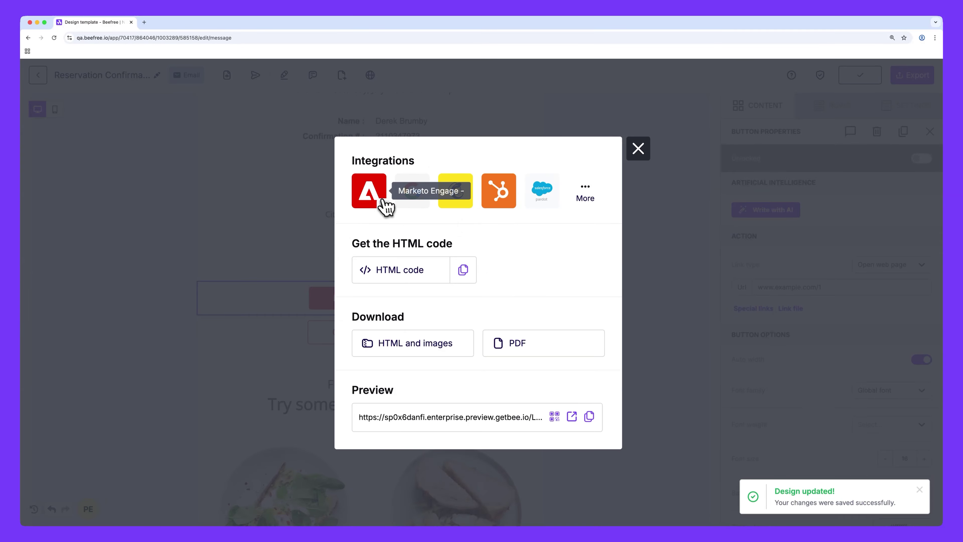
left_click(378, 201)
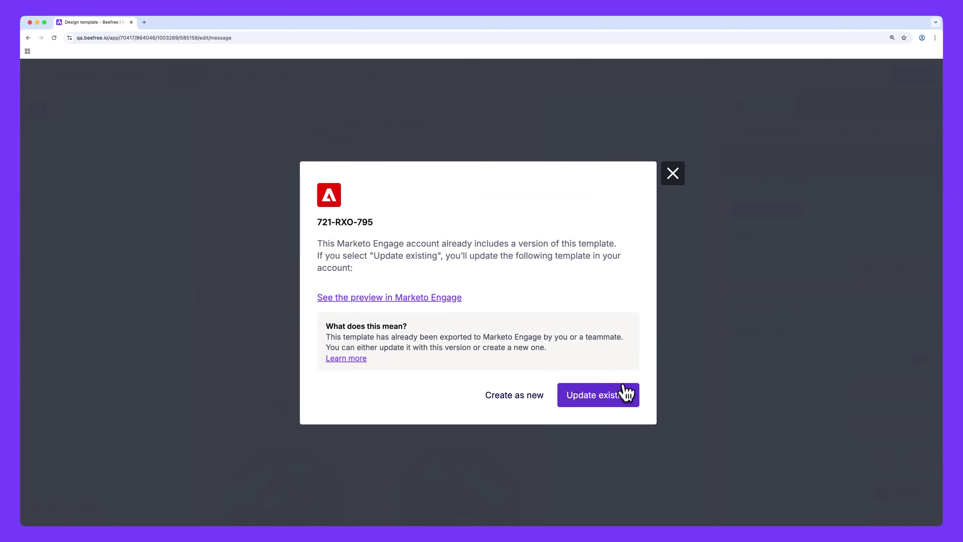
left_click(617, 408)
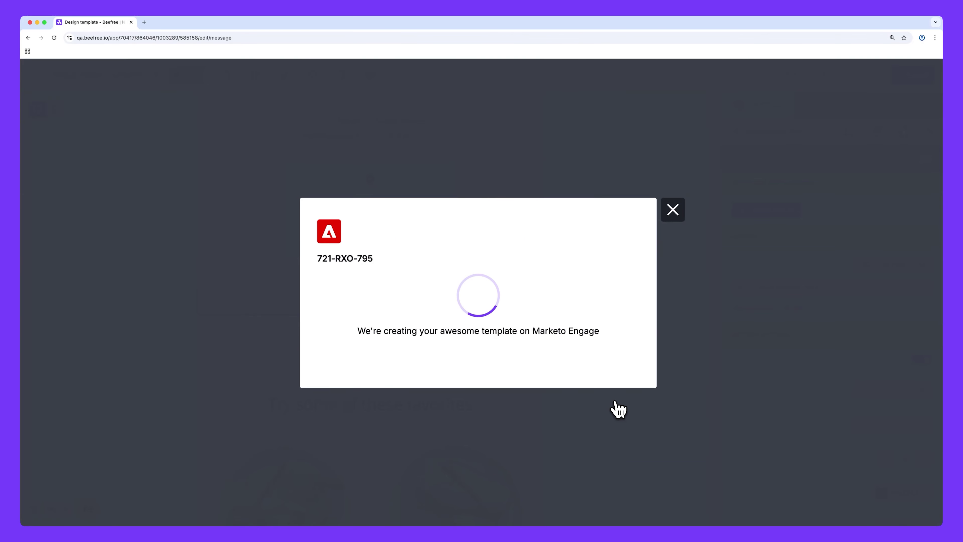